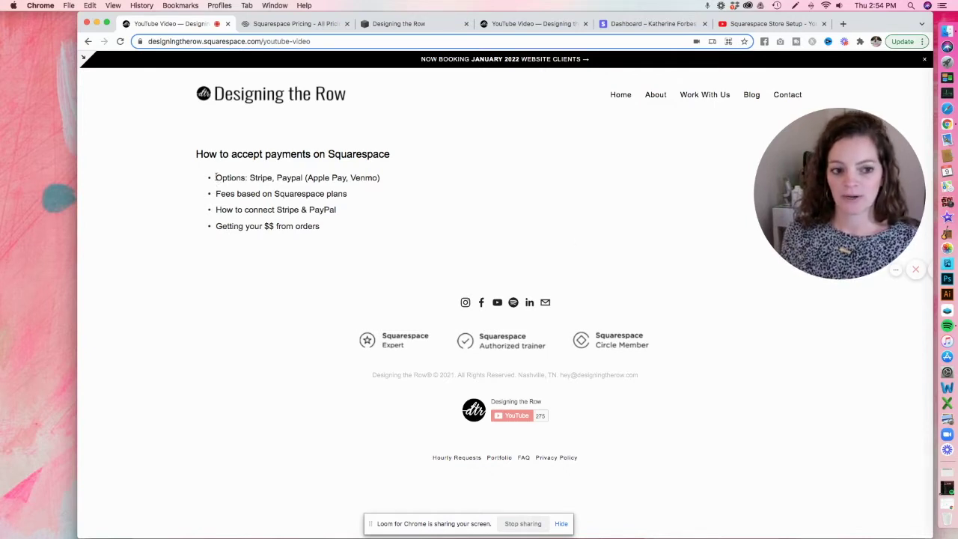
Highlight the outline bullets on Stripe/PayPal options, fees, connecting, and getting paid from orders.
left_click_drag(216, 178, 382, 178)
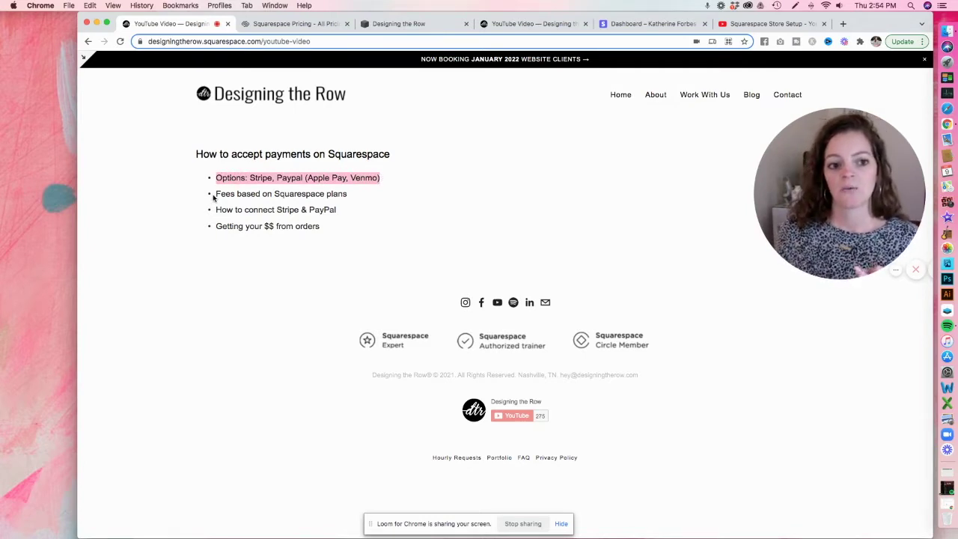
left_click_drag(217, 194, 359, 198)
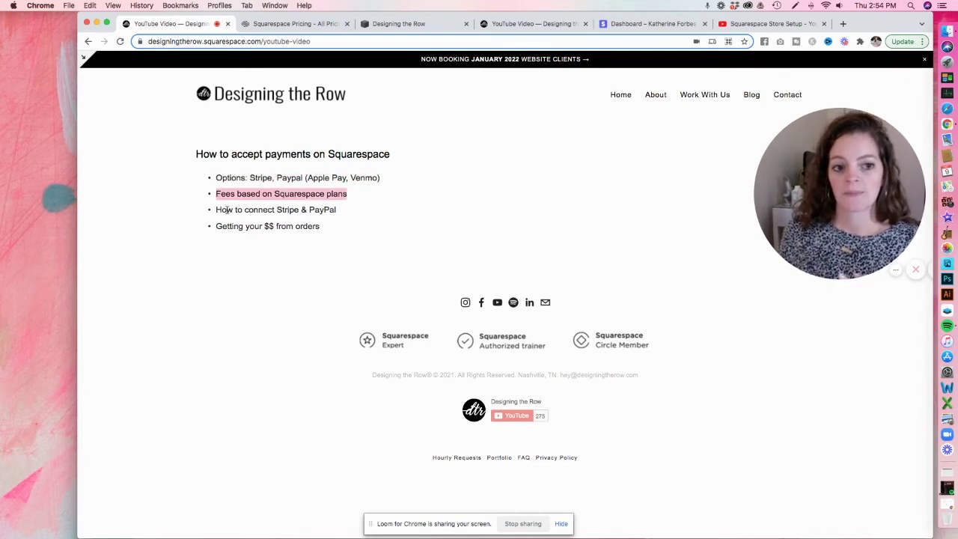
left_click_drag(216, 211, 339, 211)
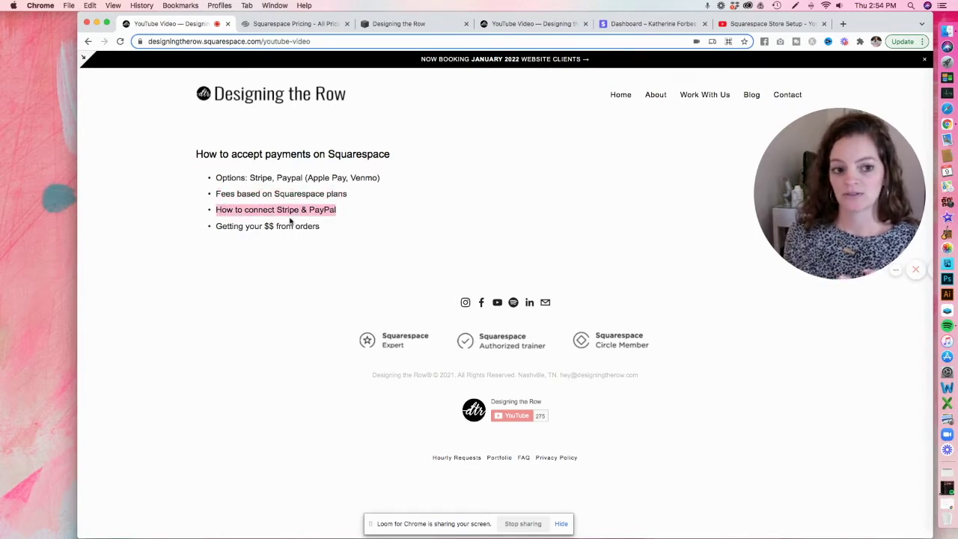
left_click_drag(217, 226, 323, 227)
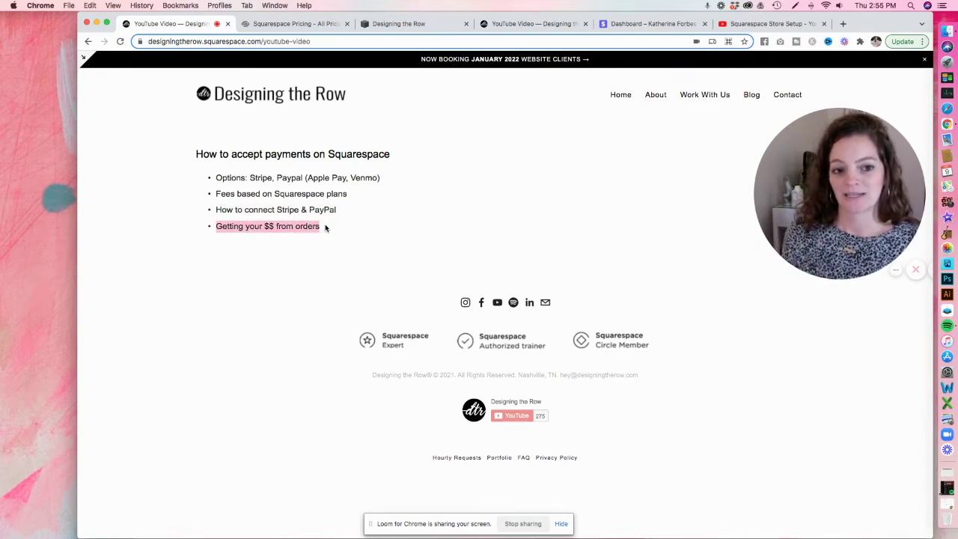
left_click(325, 228)
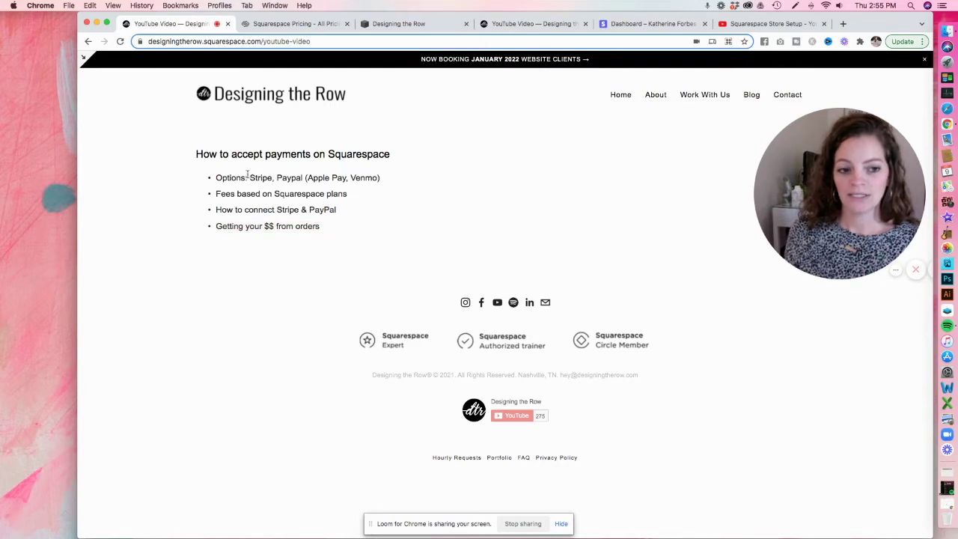
left_click_drag(217, 178, 304, 178)
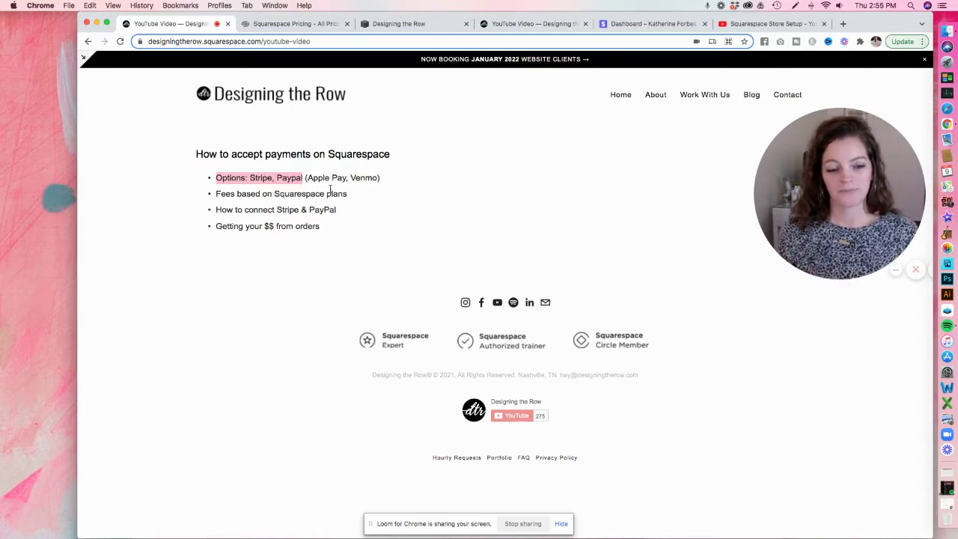
left_click(399, 178)
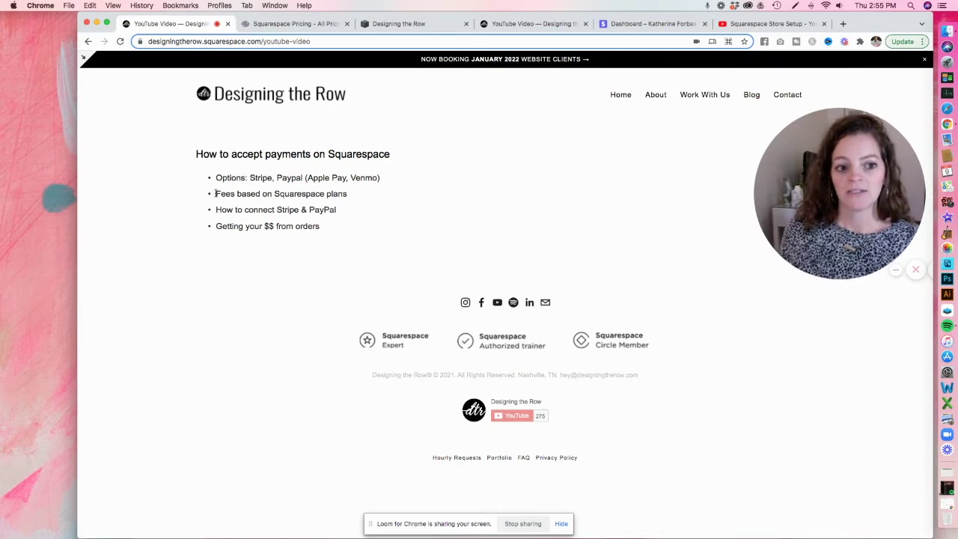
Point out the plan-based fees bullet, then show the Squarespace plans' monthly prices.
left_click_drag(215, 195, 349, 196)
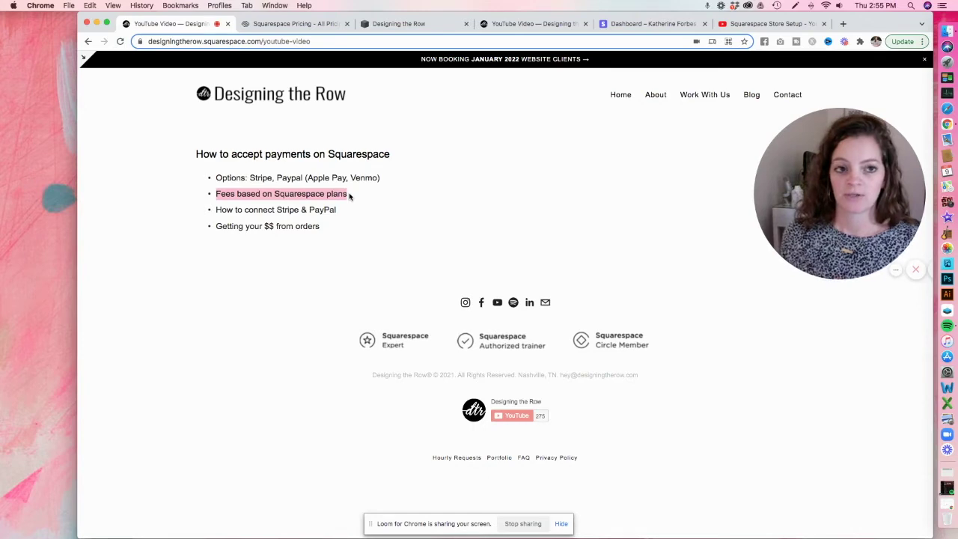
left_click(286, 24)
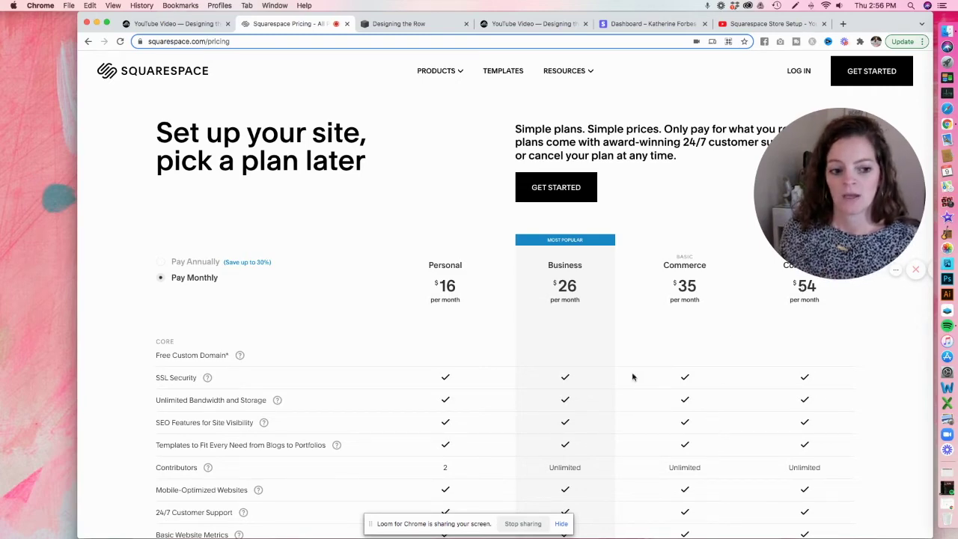
scroll(633, 376, "down", 6)
scroll(633, 377, "down", 2)
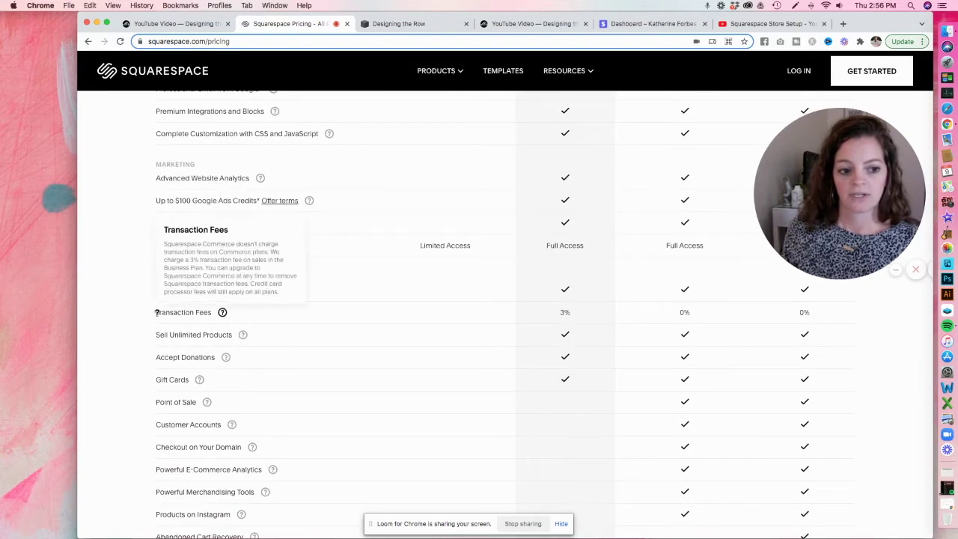
left_click_drag(157, 312, 222, 312)
left_click_drag(531, 304, 827, 319)
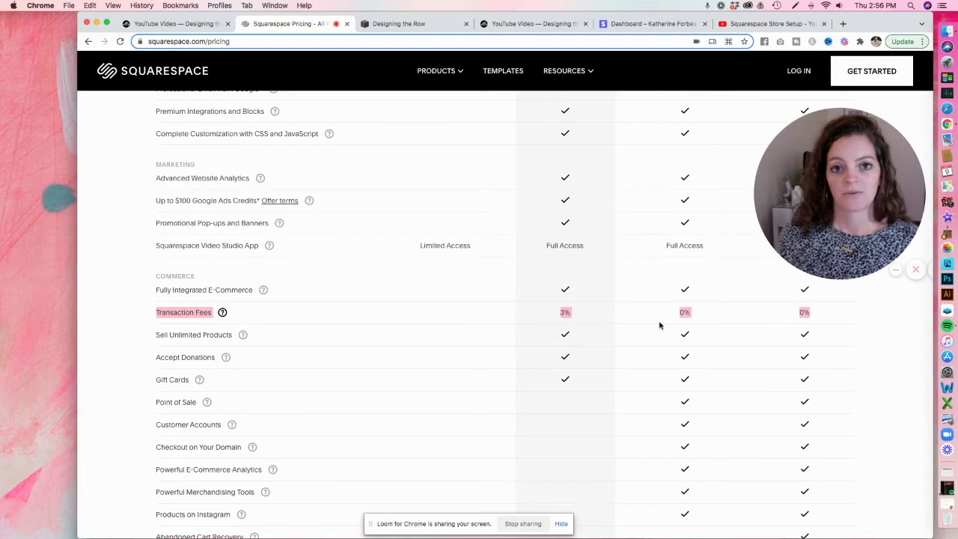
scroll(659, 325, "up", 15)
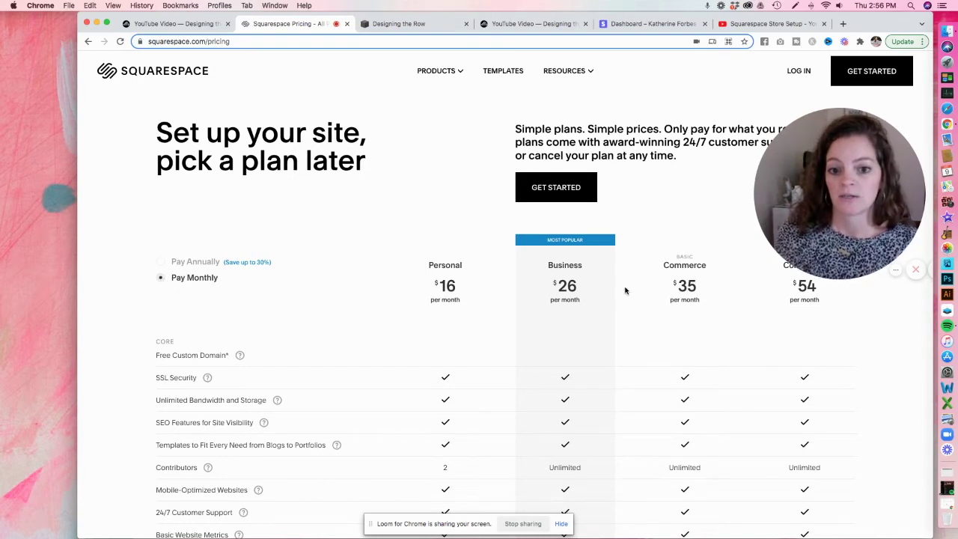
Switch the plan prices to annual billing, then return to the Designing the Row outline.
left_click(177, 268)
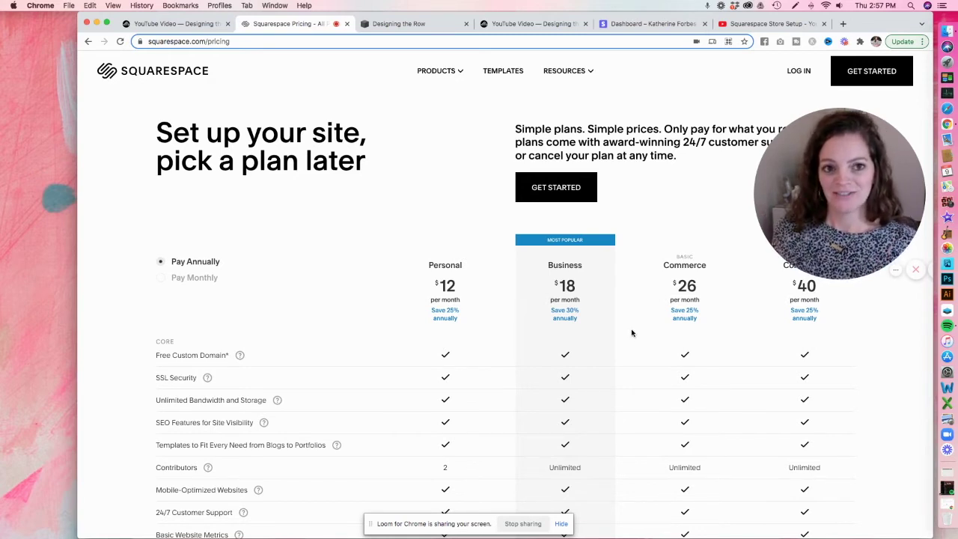
left_click(180, 26)
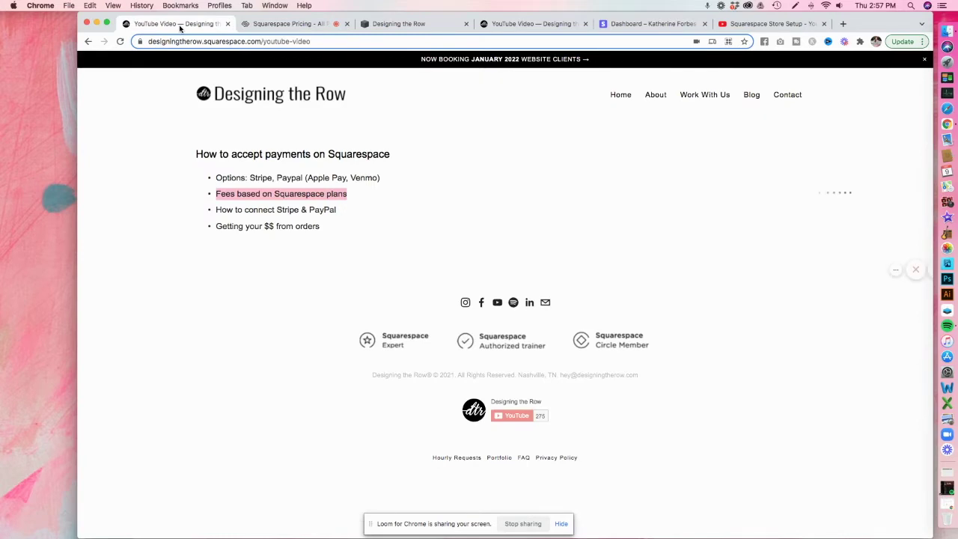
Highlight the connecting Stripe and PayPal bullet, then open the site's Commerce payment settings.
left_click_drag(214, 211, 343, 214)
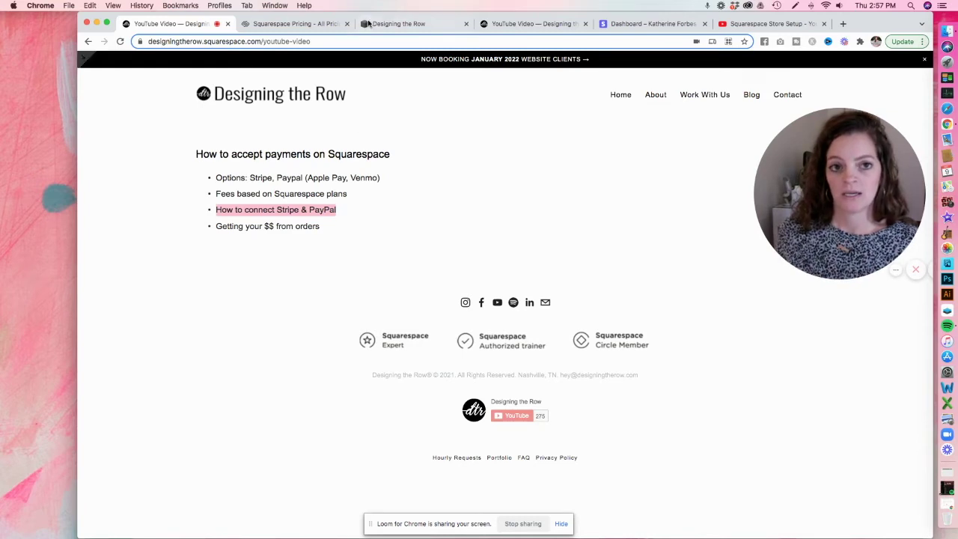
left_click(393, 24)
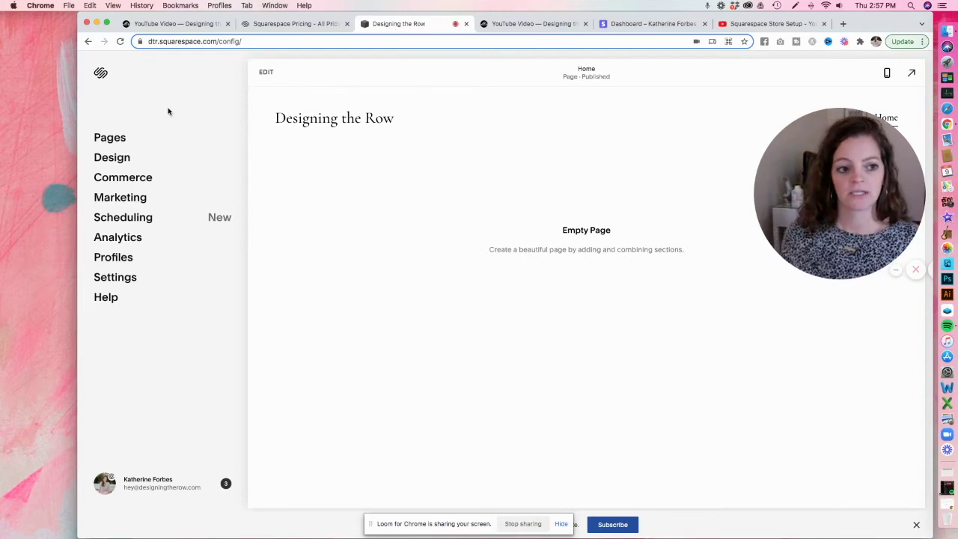
left_click(123, 180)
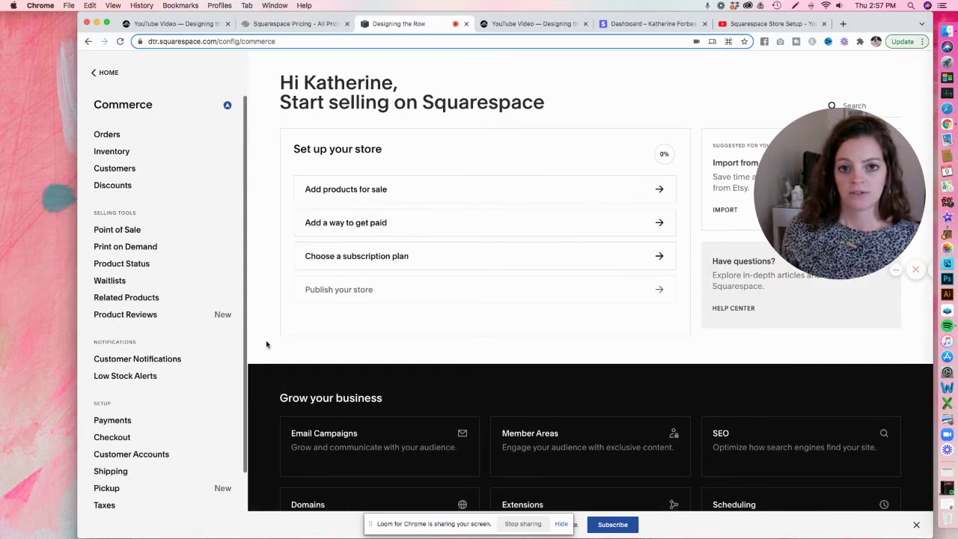
left_click(116, 421)
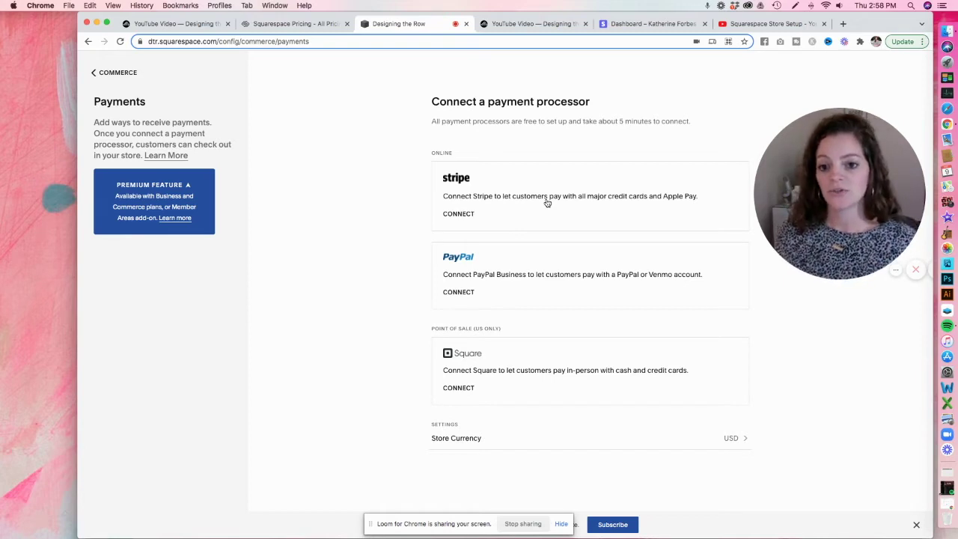
Start connecting Stripe as the store's payment processor.
left_click(459, 215)
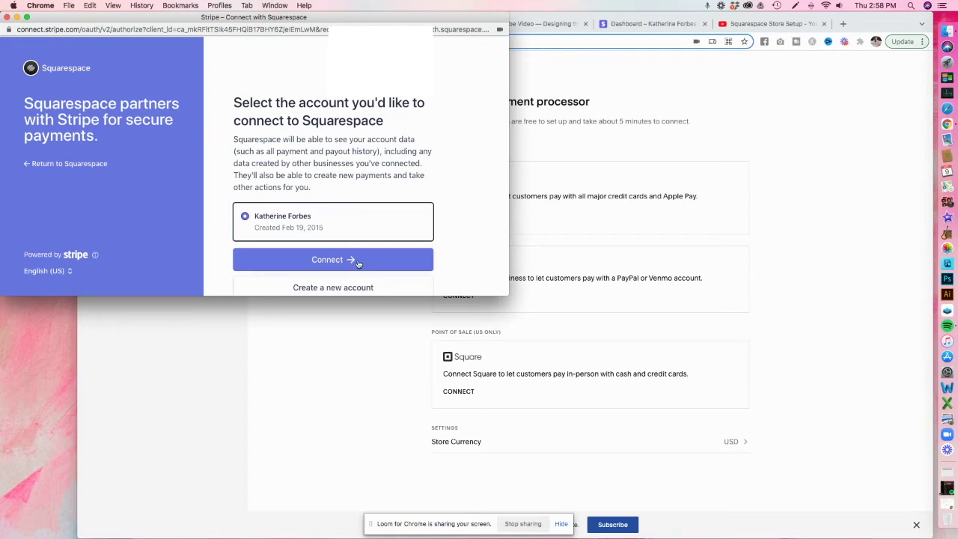
Authorize the existing Stripe account to connect to the Squarespace store.
scroll(358, 261, "down", 1)
scroll(358, 260, "down", 1)
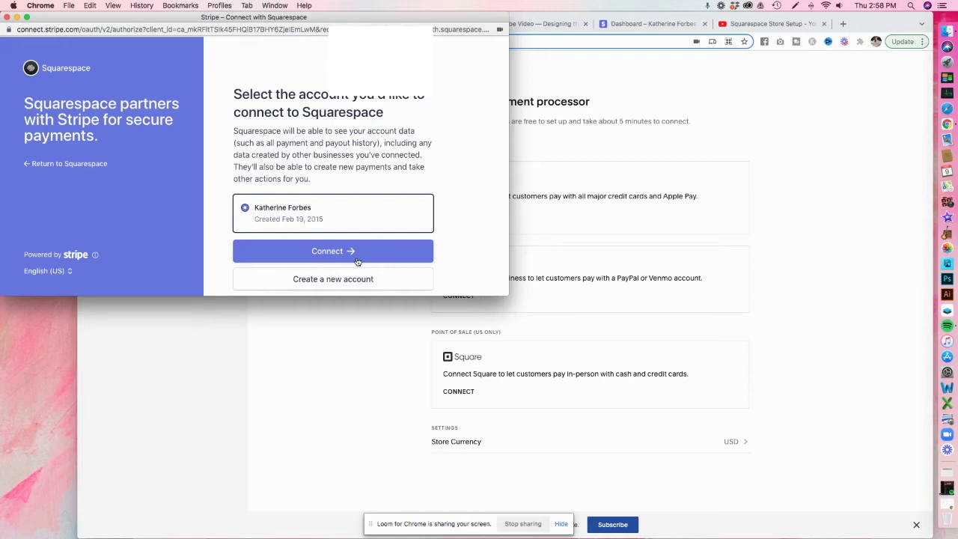
left_click(339, 250)
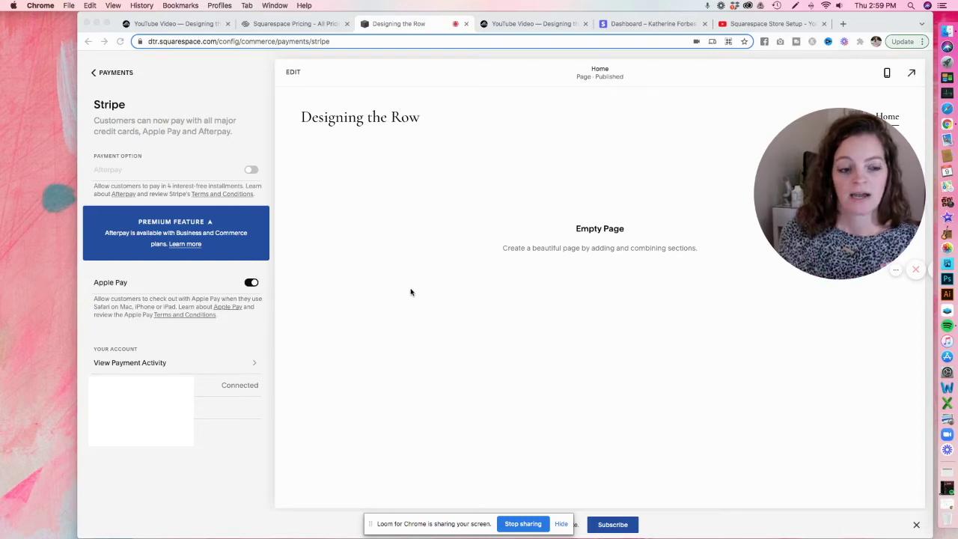
Go back from the Stripe settings panel to the payment processors list.
left_click(124, 75)
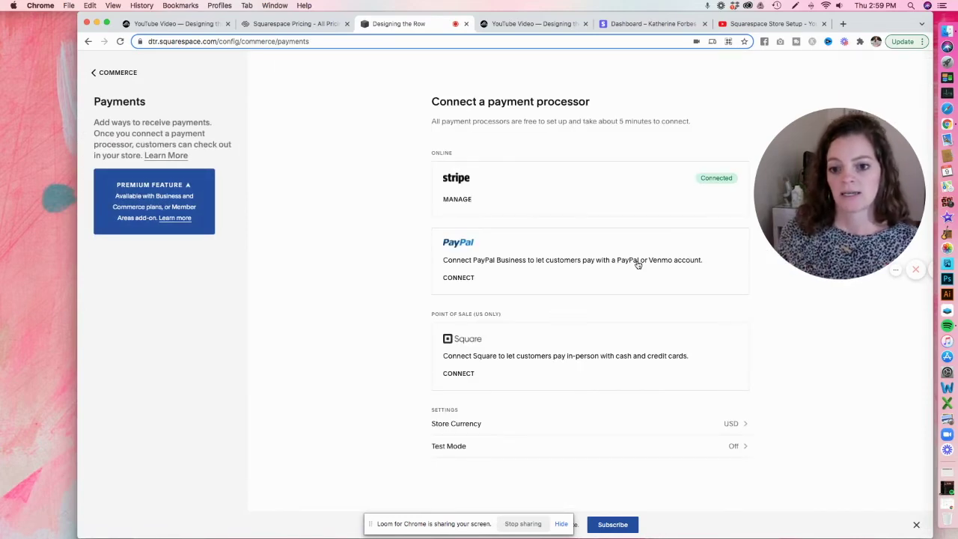
Dismiss the trial-mode PayPal warning and start connecting PayPal on the live site instead.
left_click(466, 278)
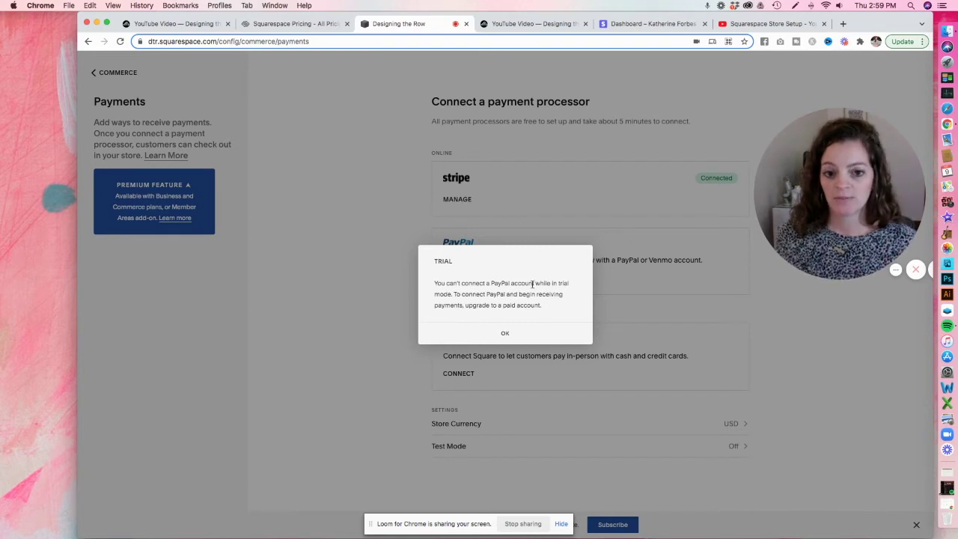
left_click(518, 336)
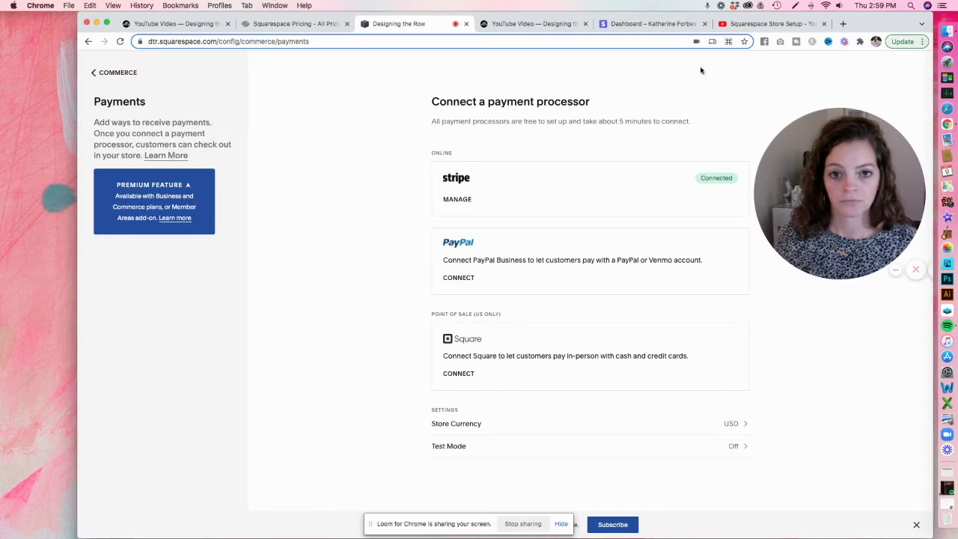
left_click(539, 24)
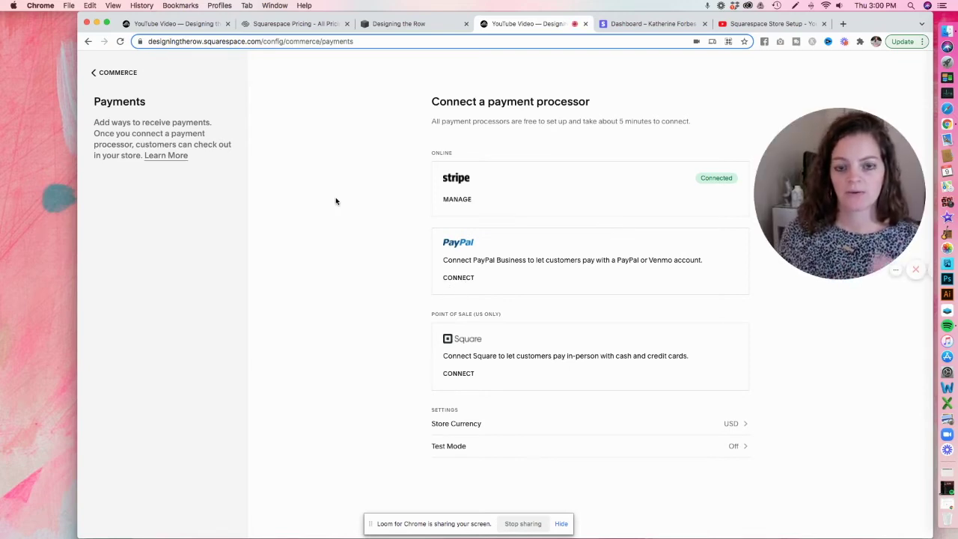
left_click(458, 279)
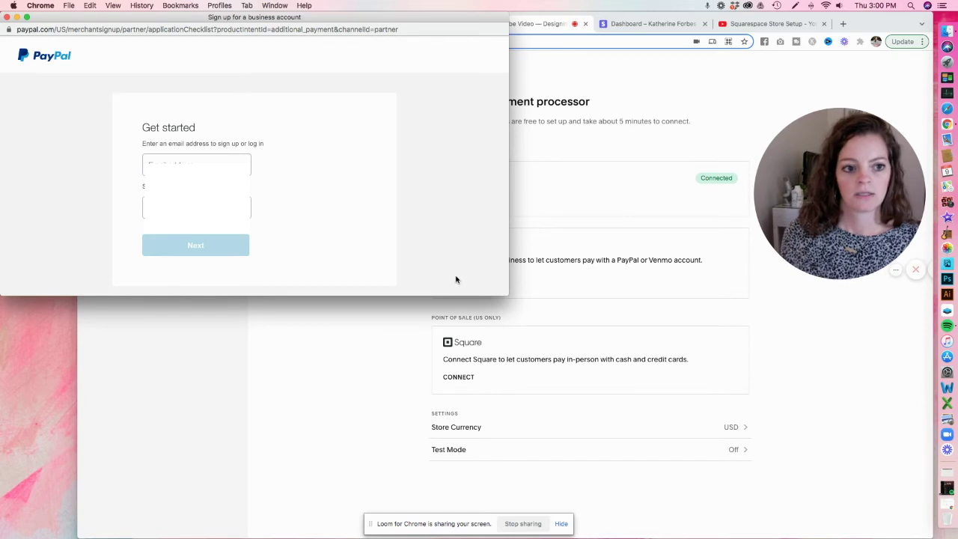
Log in to the PayPal business account with the saved e-mail and return to Squarespace.
left_click(193, 162)
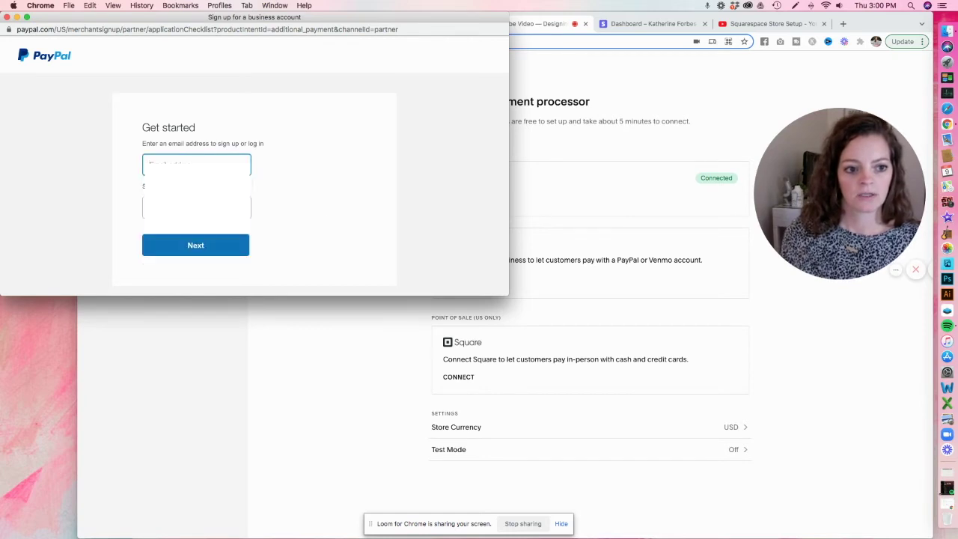
left_click(193, 180)
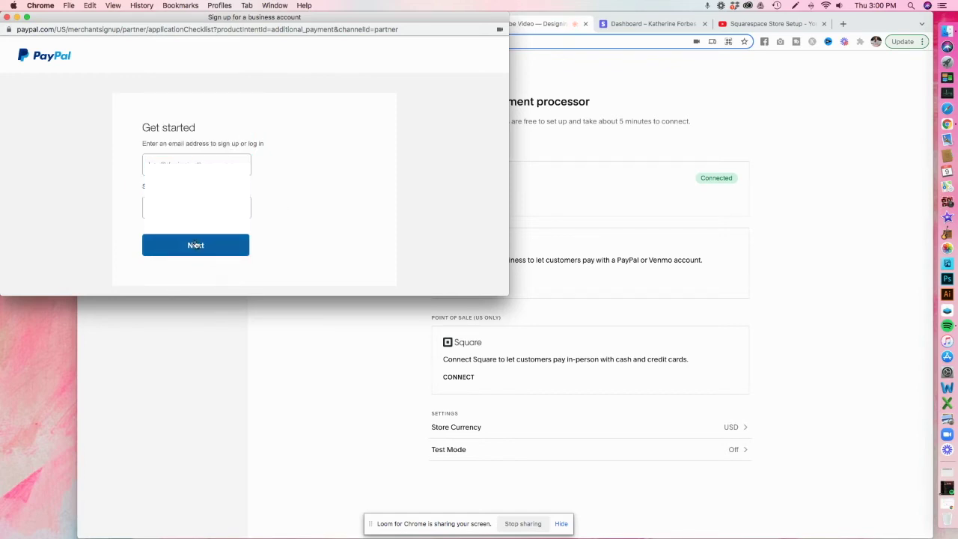
left_click(195, 246)
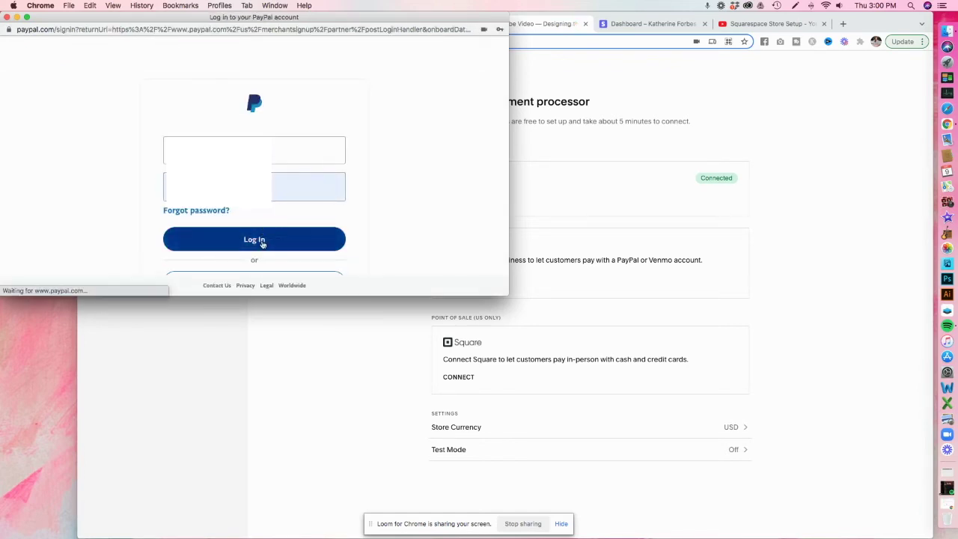
left_click(261, 241)
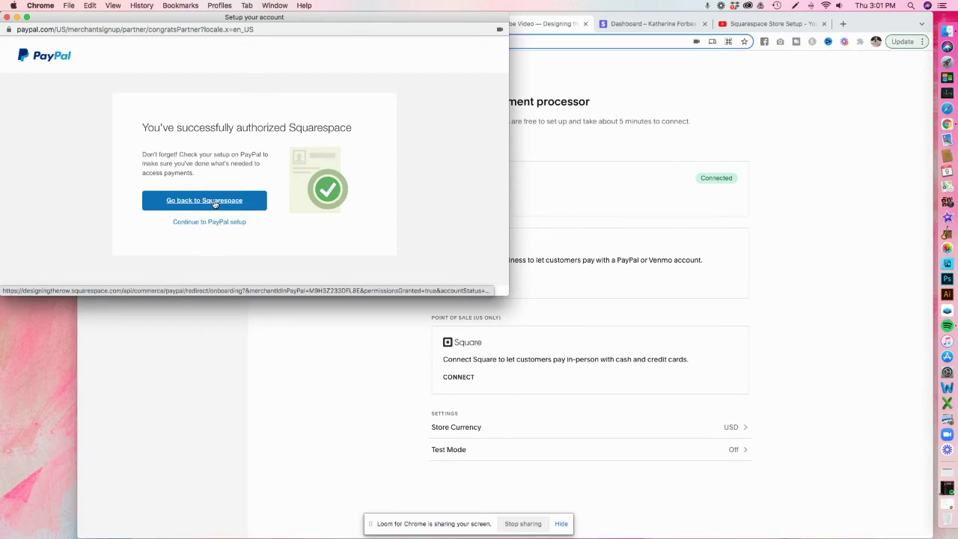
left_click(216, 206)
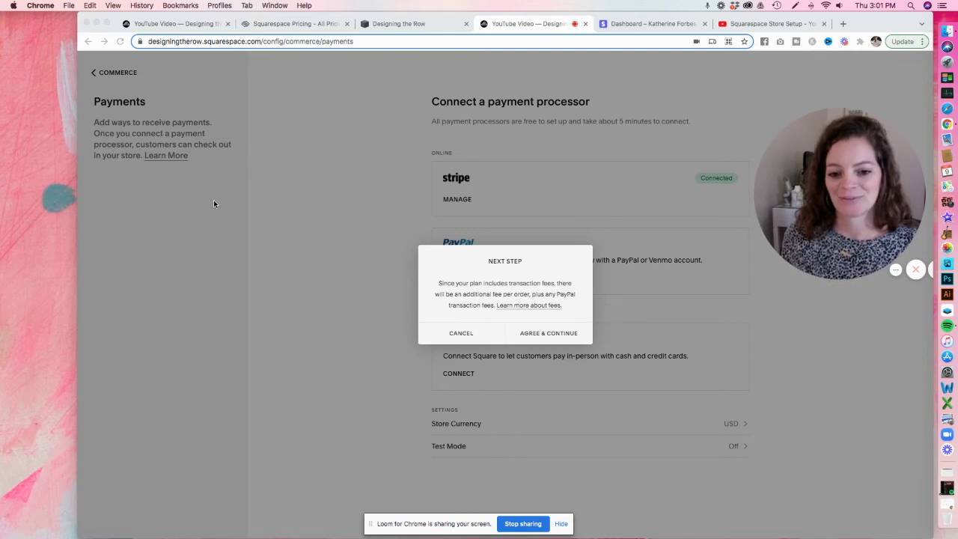
left_click(541, 337)
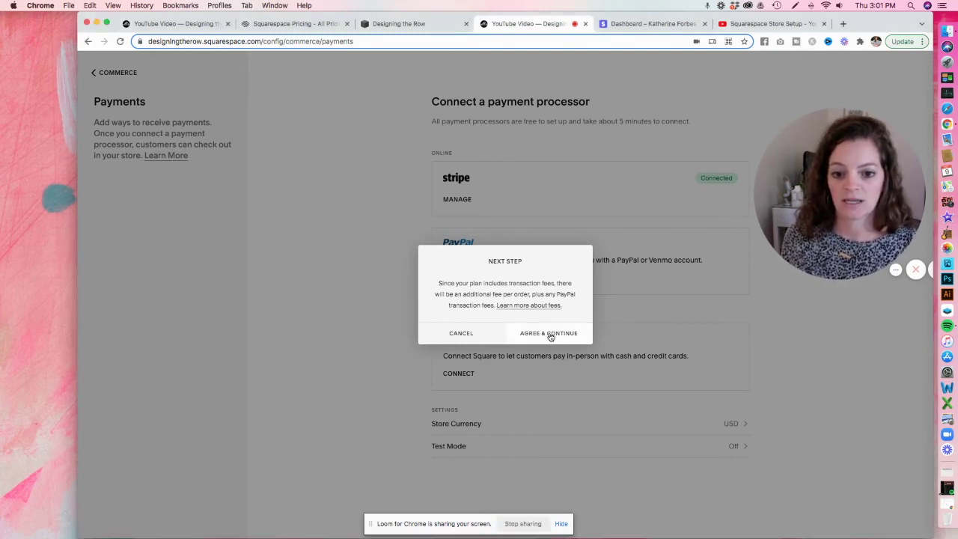
Agree to the extra per-order fees so PayPal and Venmo become connected.
left_click(551, 335)
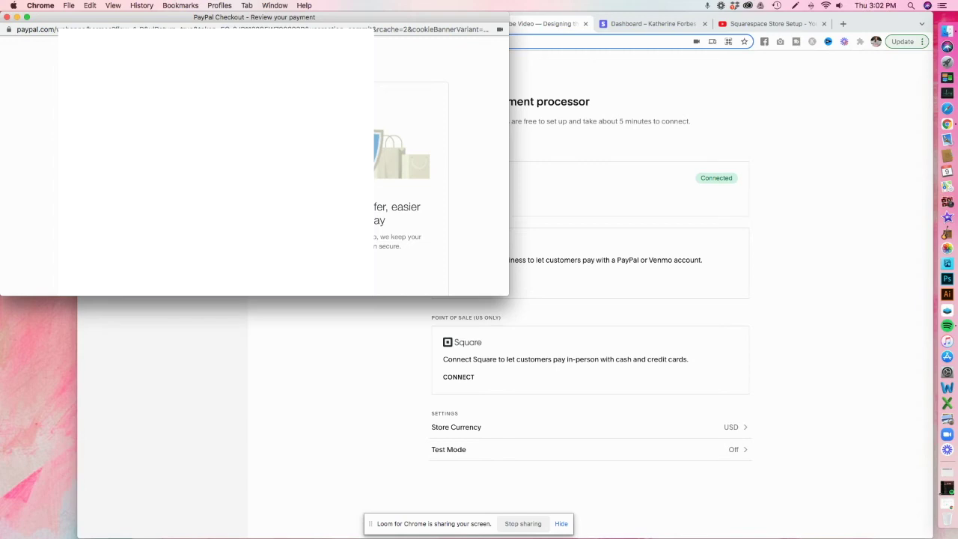
scroll(441, 165, "down", 5)
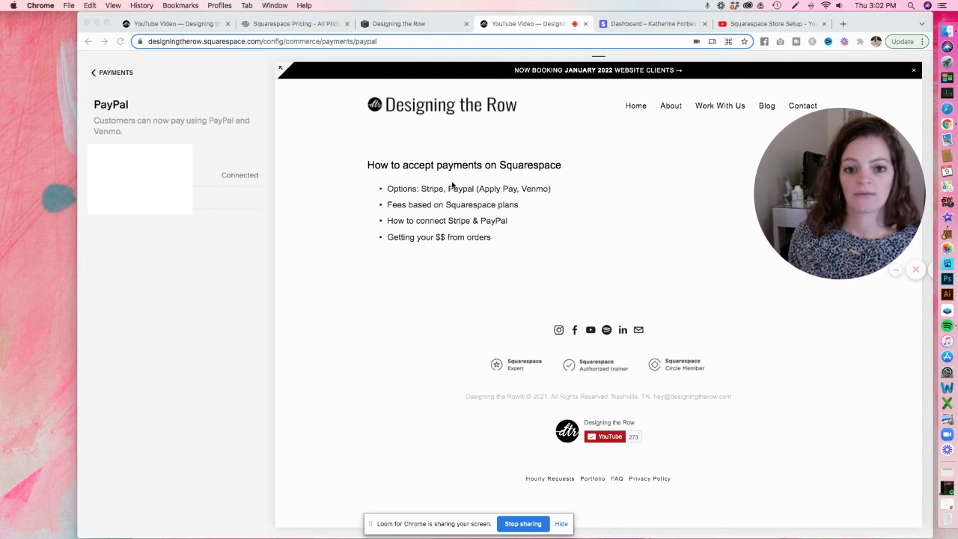
left_click(487, 193)
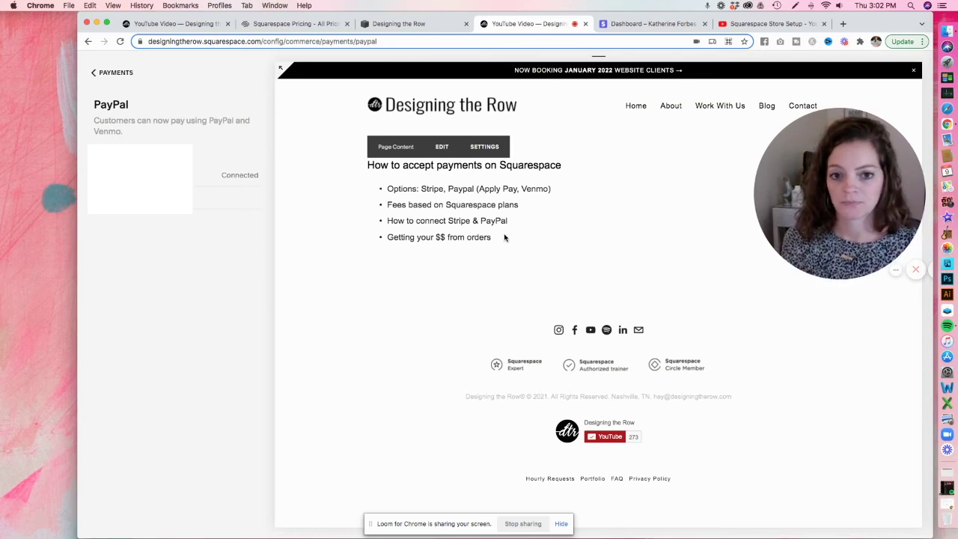
left_click(669, 25)
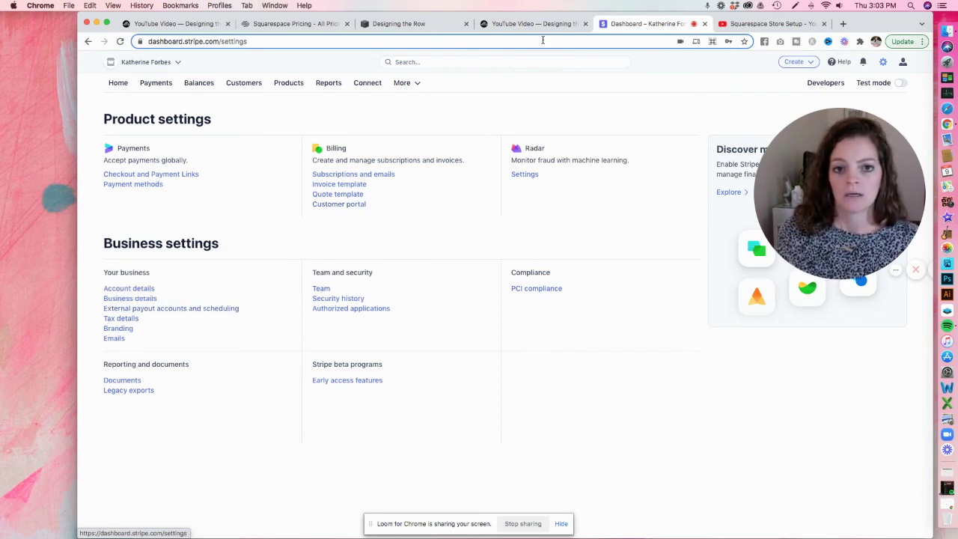
Return from the Stripe Dashboard settings to the Designing the Row outline.
left_click(187, 25)
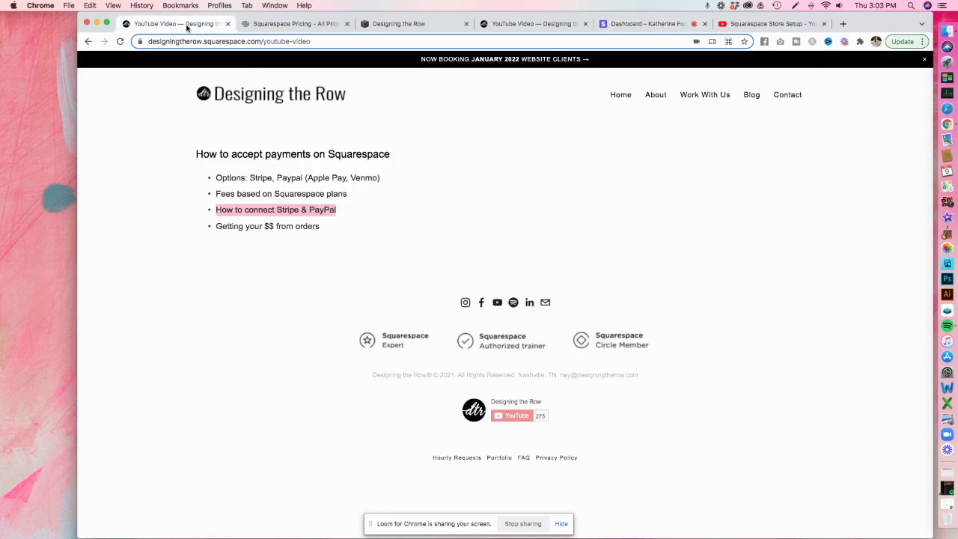
Highlight the 'Getting your $$ from orders' outline point, then switch to the Squarespace Store Setup playlist.
left_click_drag(329, 227, 212, 226)
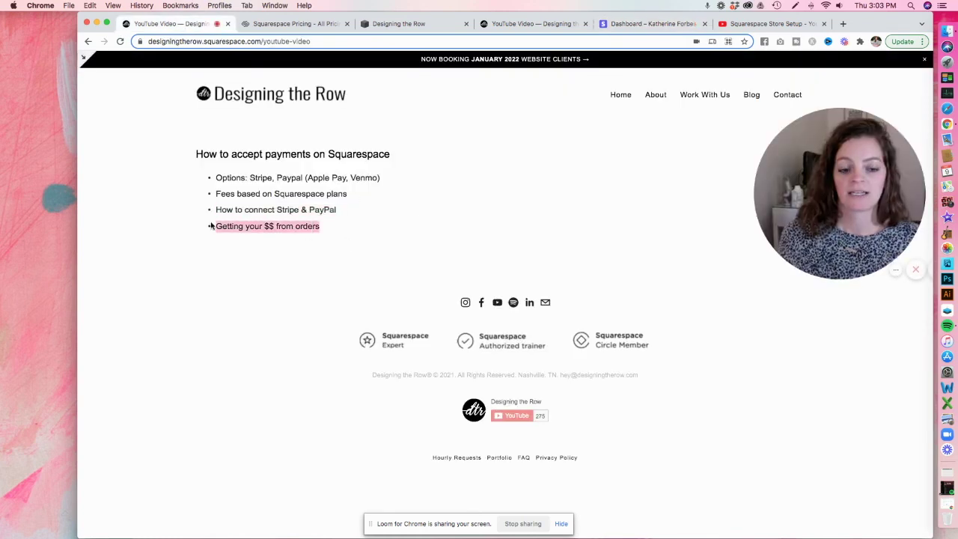
left_click(242, 174)
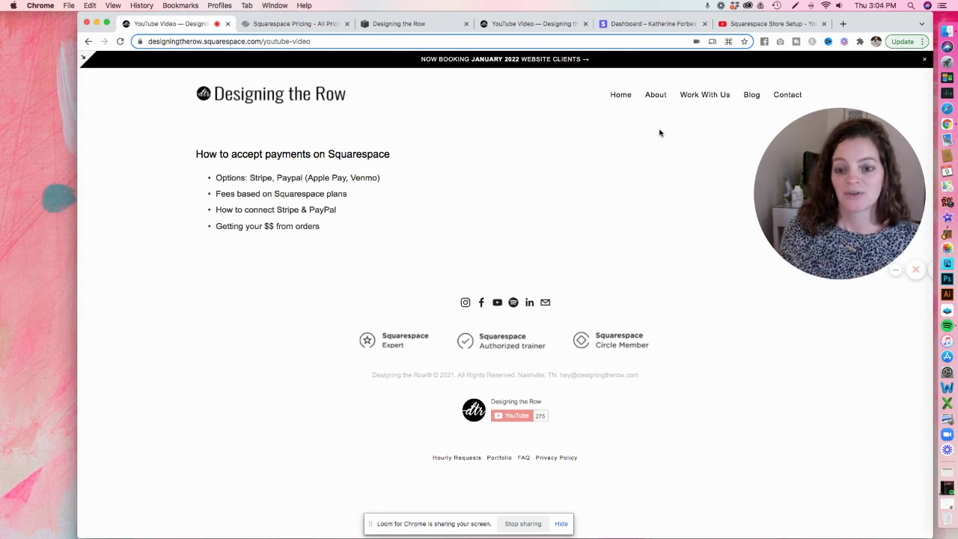
left_click(789, 27)
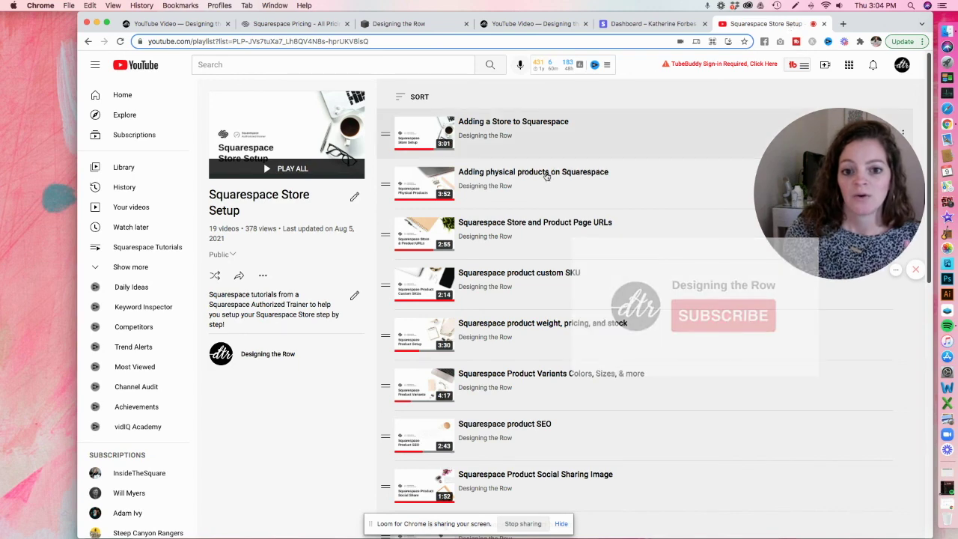
scroll(603, 285, "down", 4)
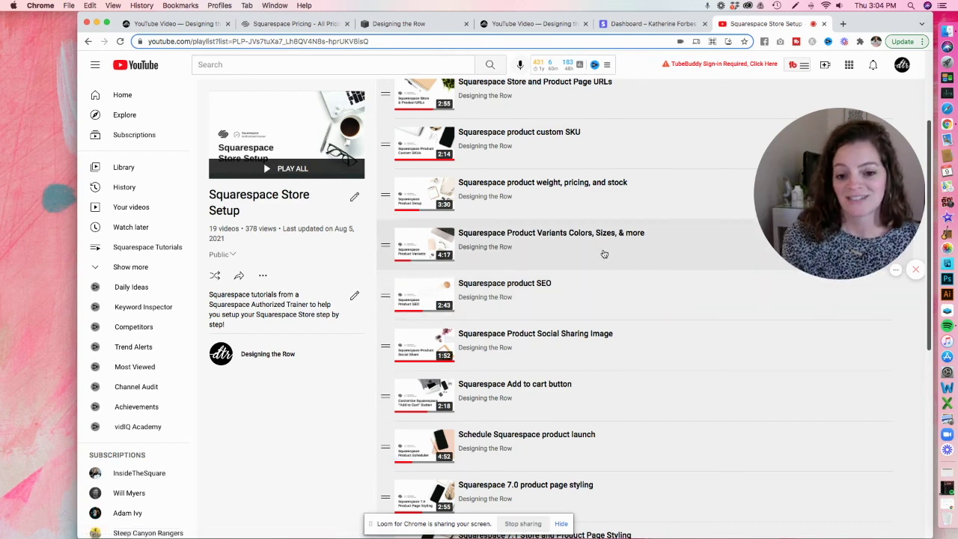
scroll(604, 255, "down", 4)
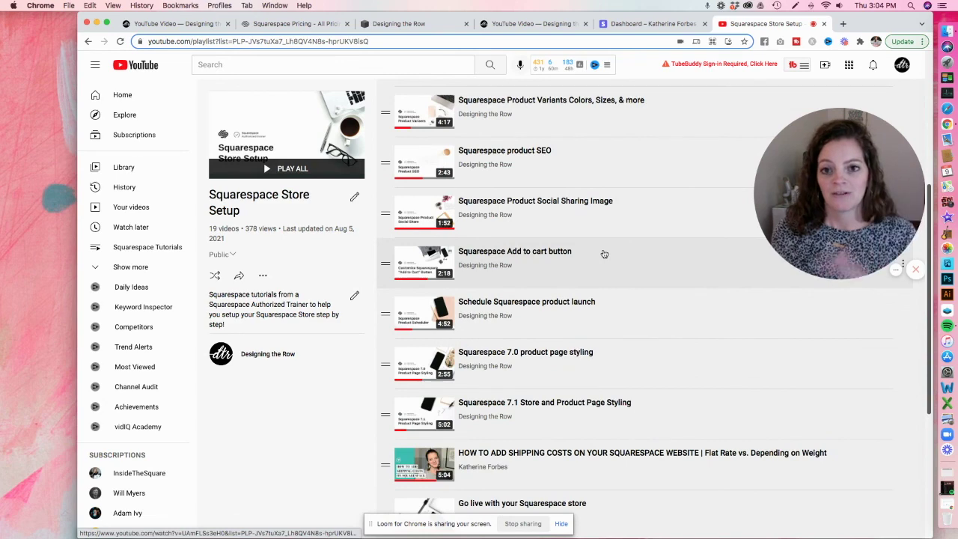
scroll(604, 255, "up", 8)
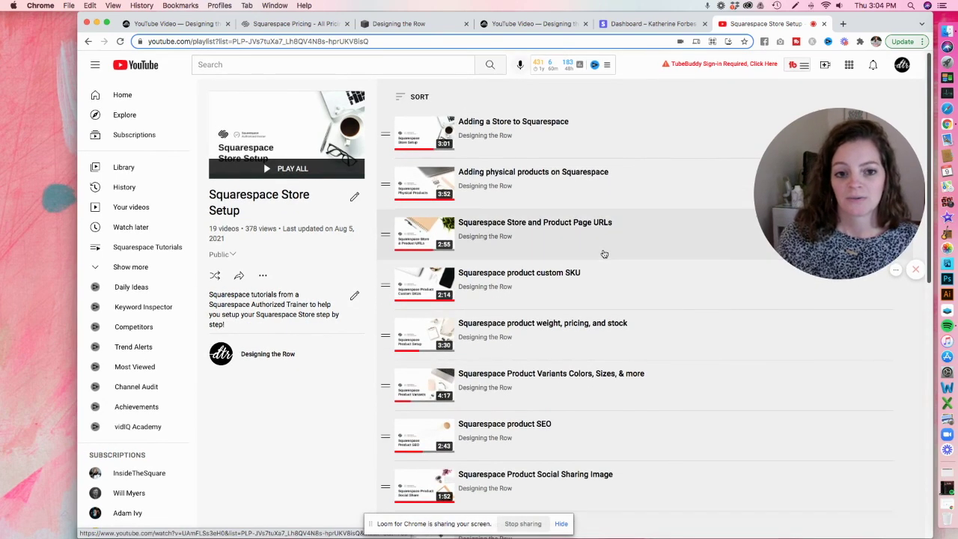